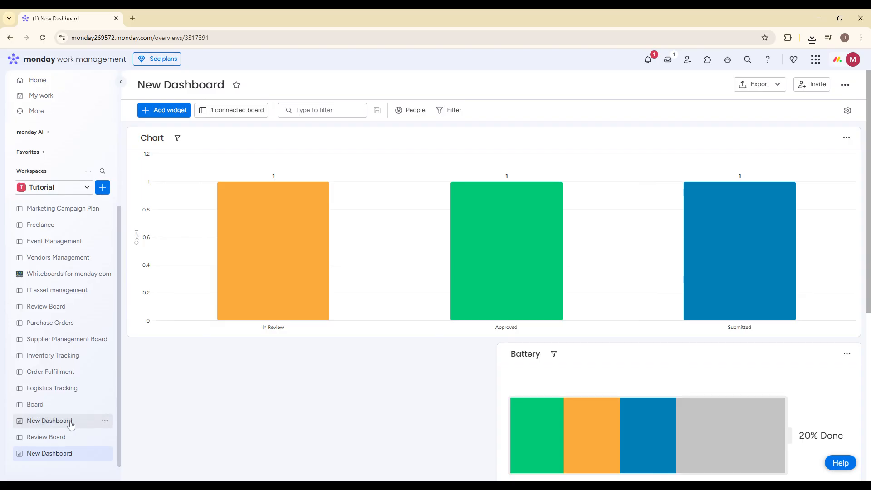
Step: Open the Review Board from the Tutorial workspace and bring up its automations
{"action": "left_click", "coordinate": [57, 405]}
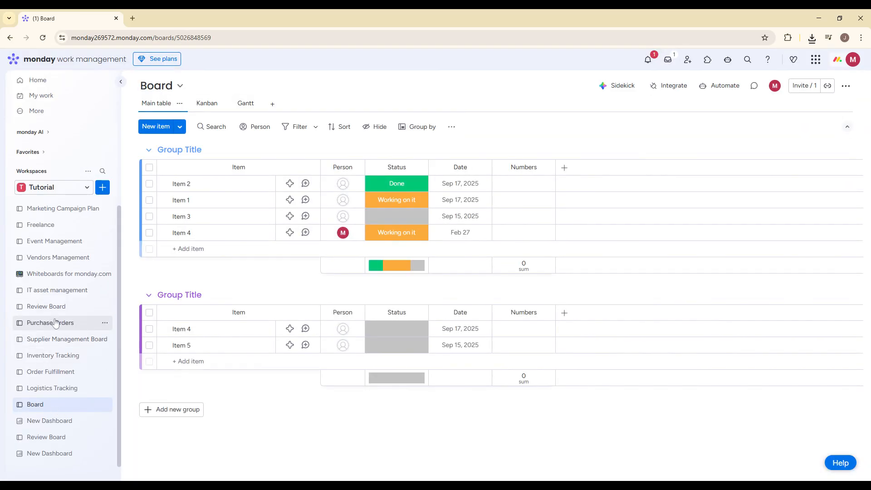
{"action": "left_click", "coordinate": [47, 306]}
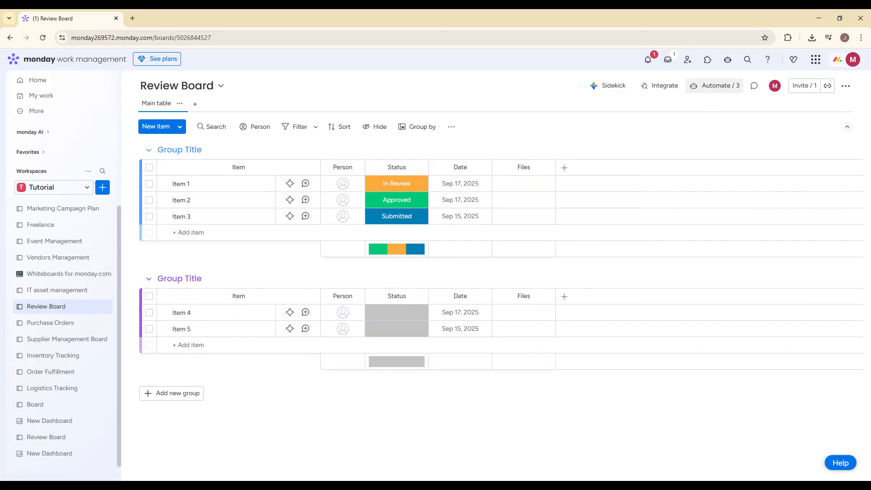
{"action": "left_click", "coordinate": [712, 90]}
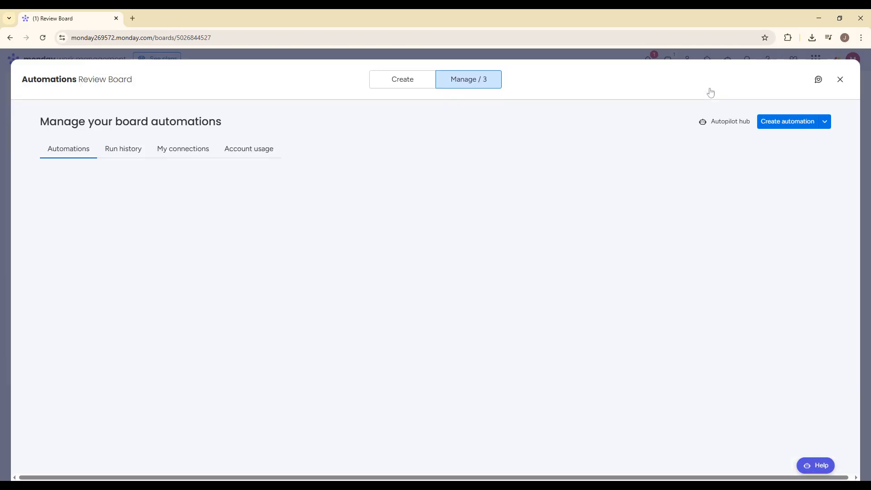
Step: Look through the basic, recommended and productivity templates available for creating a board automation
{"action": "left_click", "coordinate": [417, 85]}
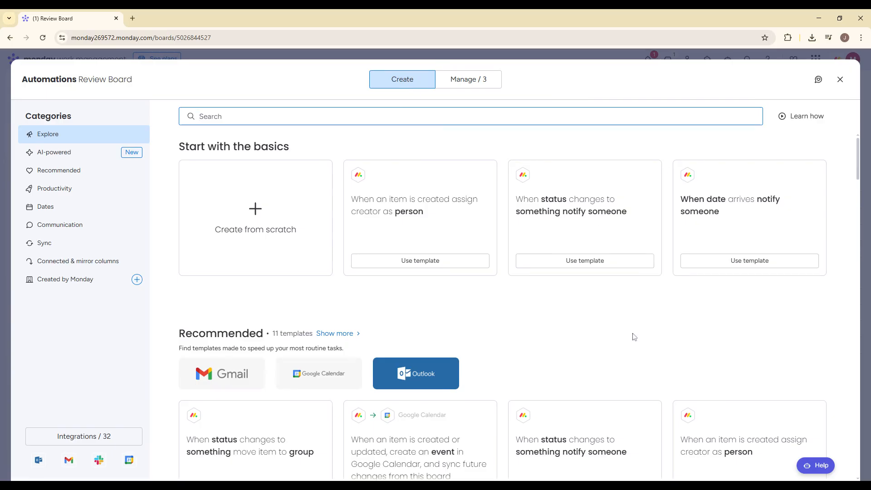
{"action": "scroll", "coordinate": [529, 220], "scroll_direction": "down", "scroll_amount": 15}
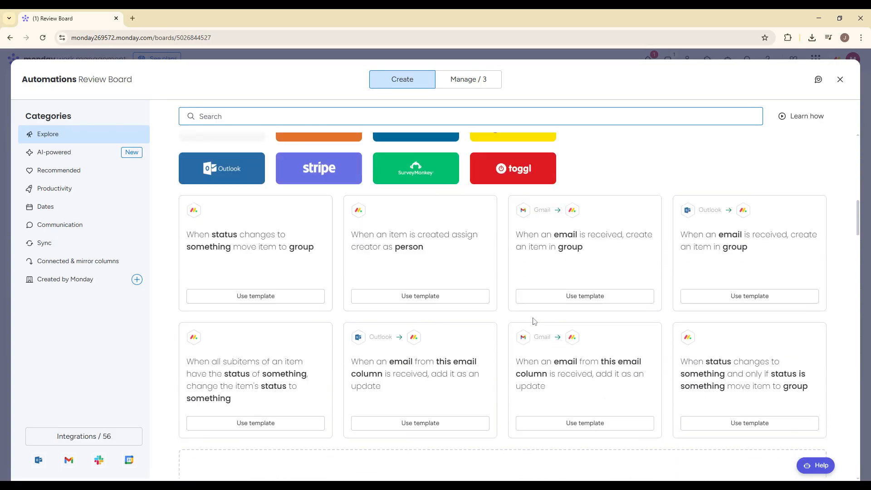
{"action": "scroll", "coordinate": [534, 321], "scroll_direction": "down", "scroll_amount": 3}
{"action": "scroll", "coordinate": [658, 295], "scroll_direction": "up", "scroll_amount": 3}
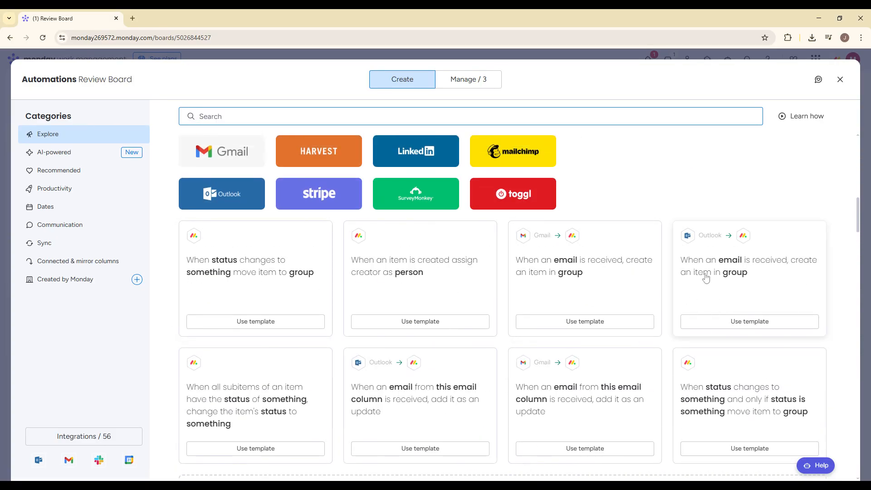
{"action": "scroll", "coordinate": [451, 224], "scroll_direction": "up", "scroll_amount": 7}
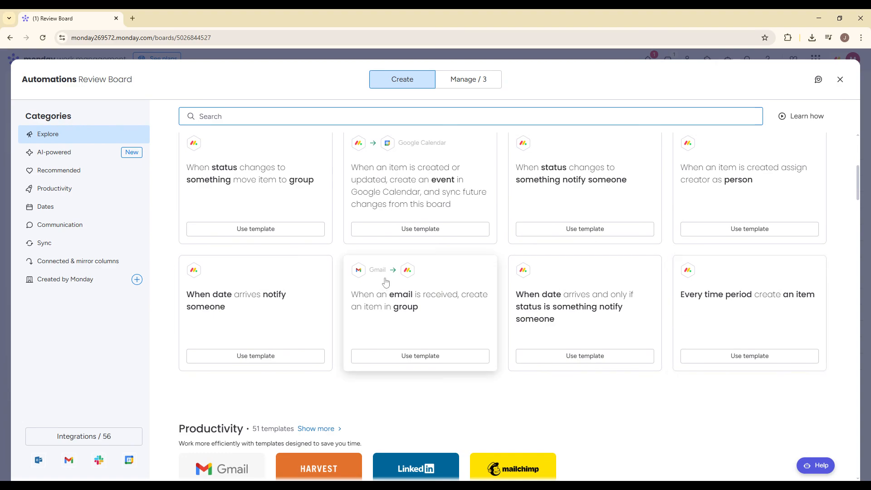
{"action": "scroll", "coordinate": [386, 282], "scroll_direction": "up", "scroll_amount": 4}
{"action": "scroll", "coordinate": [469, 327], "scroll_direction": "up", "scroll_amount": 2}
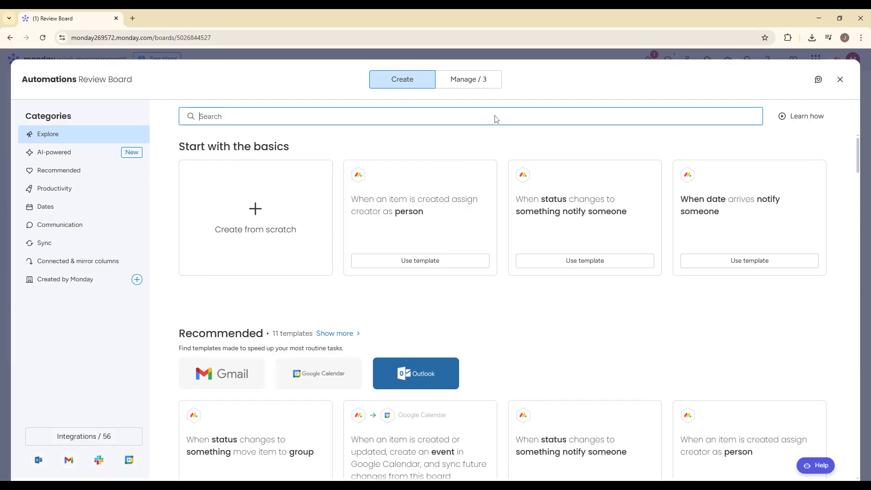
Step: Check the board's existing automations, then browse the creation templates down to the Dates category
{"action": "left_click", "coordinate": [492, 84]}
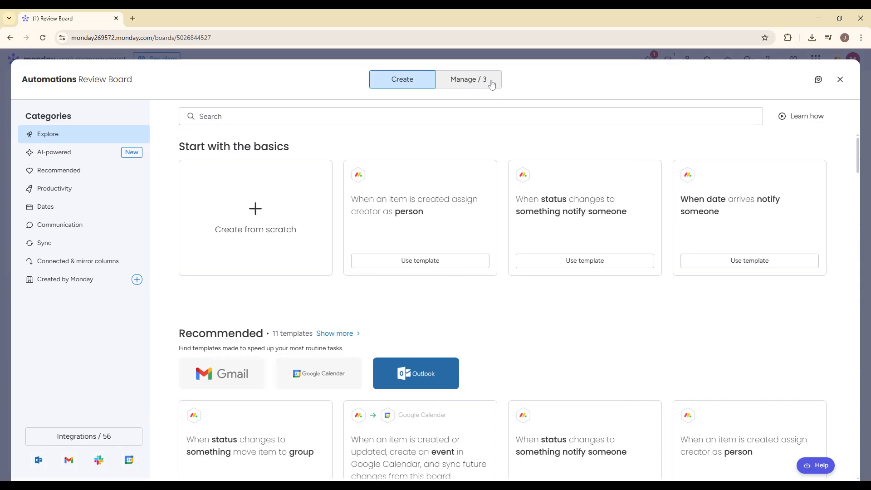
{"action": "left_click", "coordinate": [496, 84]}
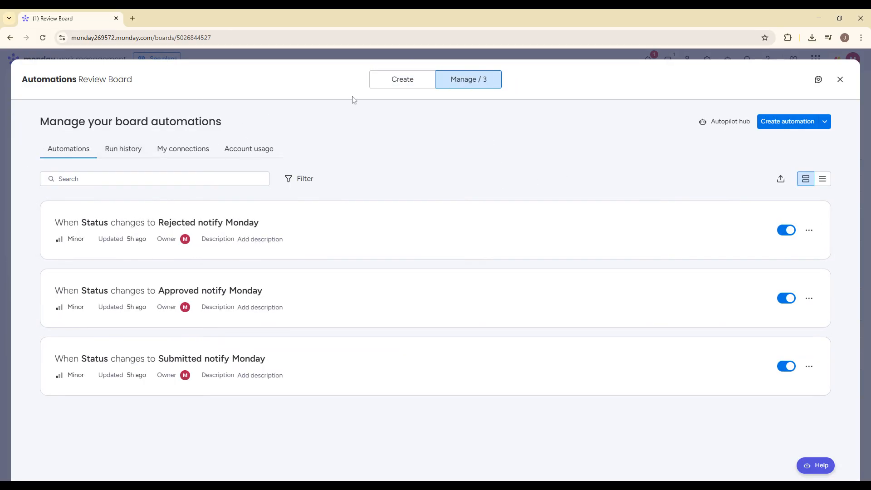
{"action": "left_click", "coordinate": [401, 80]}
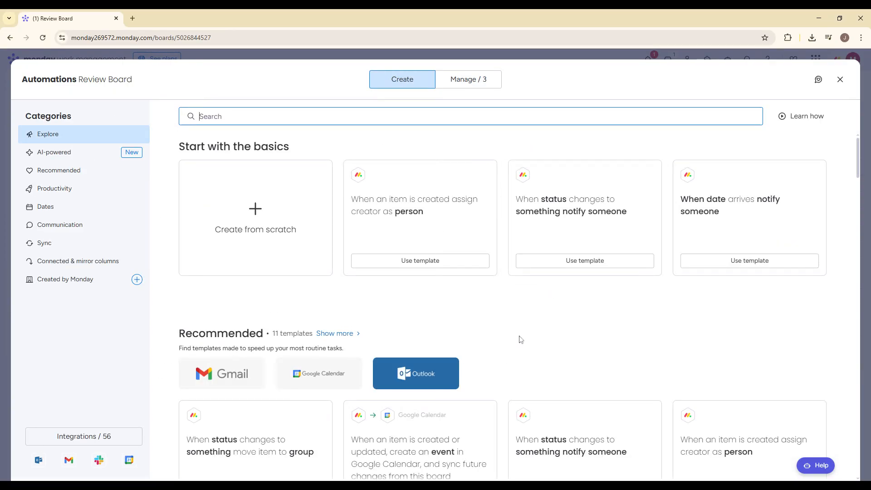
{"action": "scroll", "coordinate": [520, 336], "scroll_direction": "down", "scroll_amount": 10}
{"action": "scroll", "coordinate": [522, 320], "scroll_direction": "down", "scroll_amount": 8}
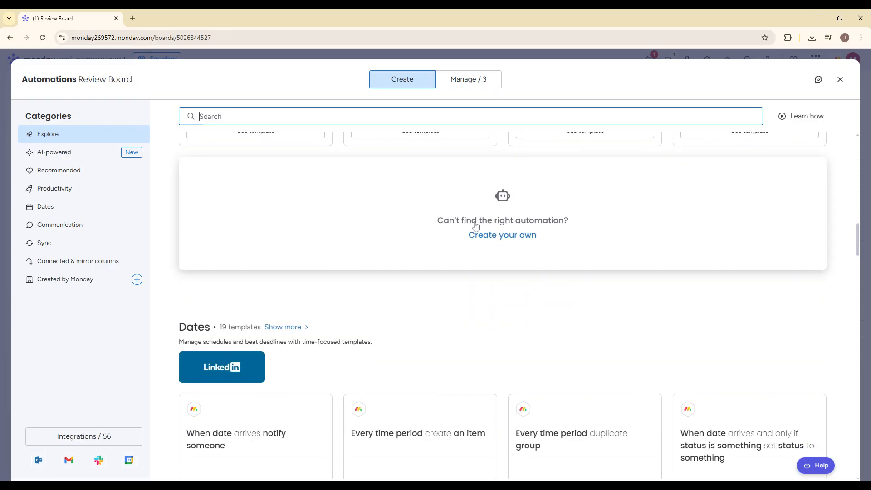
{"action": "scroll", "coordinate": [516, 317], "scroll_direction": "down", "scroll_amount": 8}
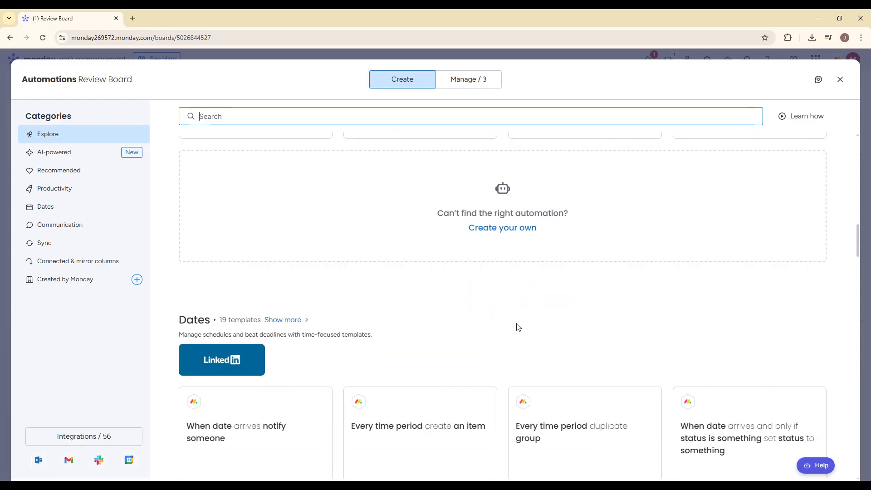
{"action": "scroll", "coordinate": [521, 309], "scroll_direction": "up", "scroll_amount": 18}
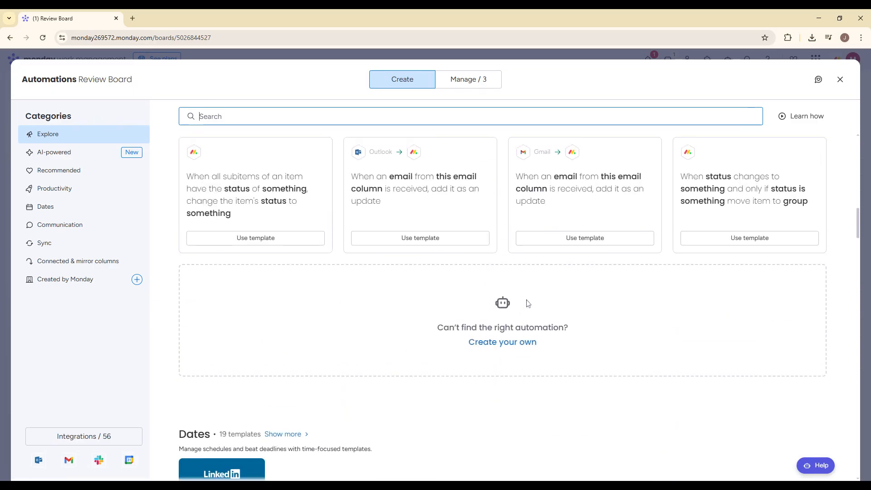
{"action": "scroll", "coordinate": [527, 302], "scroll_direction": "up", "scroll_amount": 6}
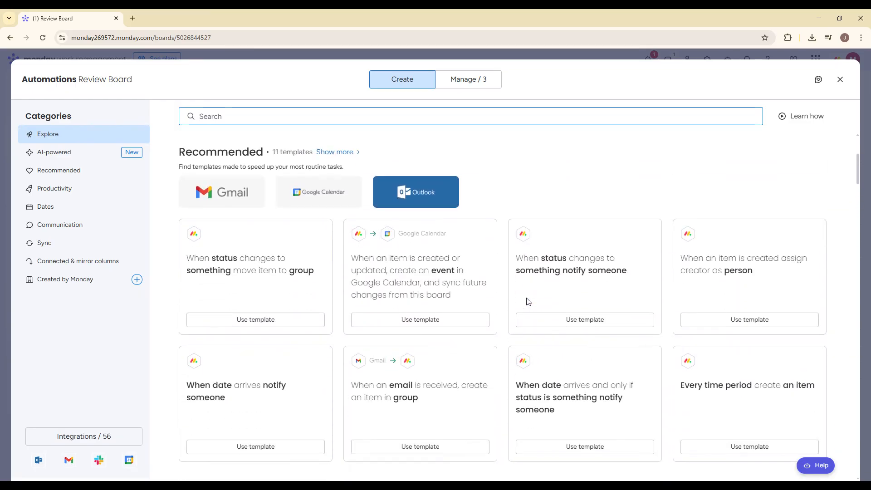
Step: Preview the template that assigns the creator as person when an item is created, then return to the templates
{"action": "left_click", "coordinate": [461, 262]}
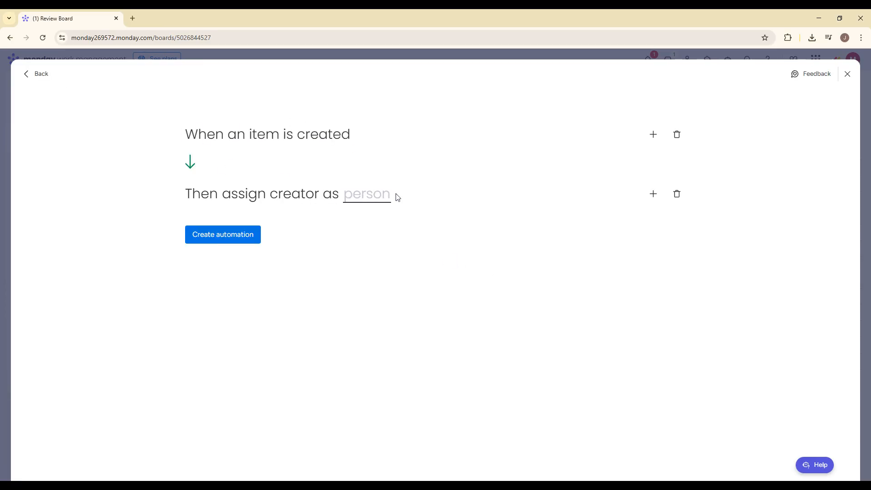
{"action": "left_click", "coordinate": [392, 196]}
{"action": "left_click", "coordinate": [43, 74]}
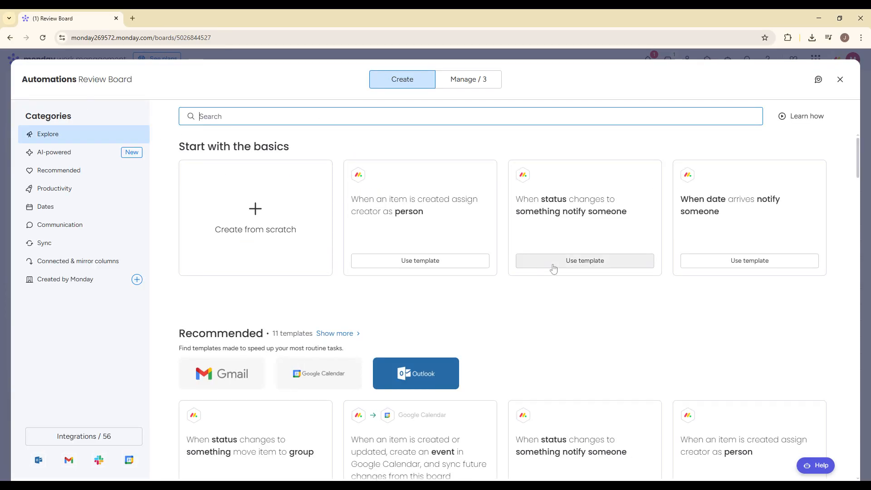
Step: Preview the status and notification fields of the template that notifies someone when a status changes, then return to the templates
{"action": "left_click", "coordinate": [538, 260]}
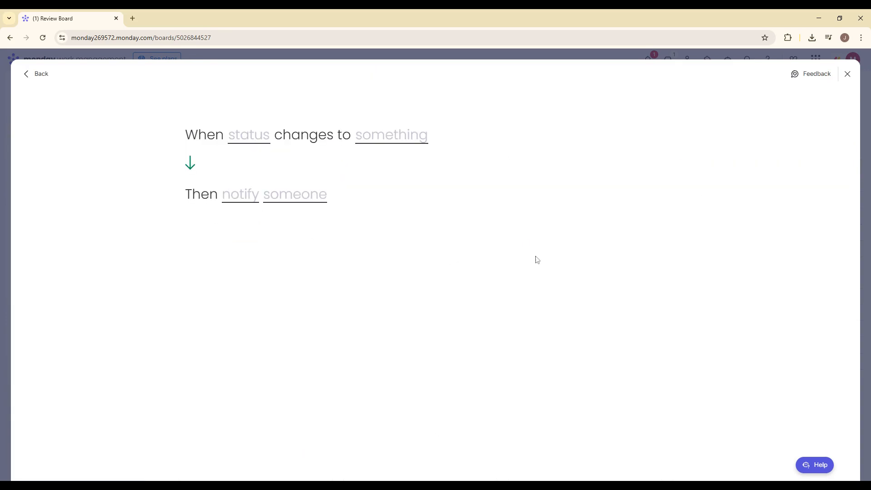
{"action": "left_click", "coordinate": [248, 142]}
{"action": "left_click", "coordinate": [248, 142]}
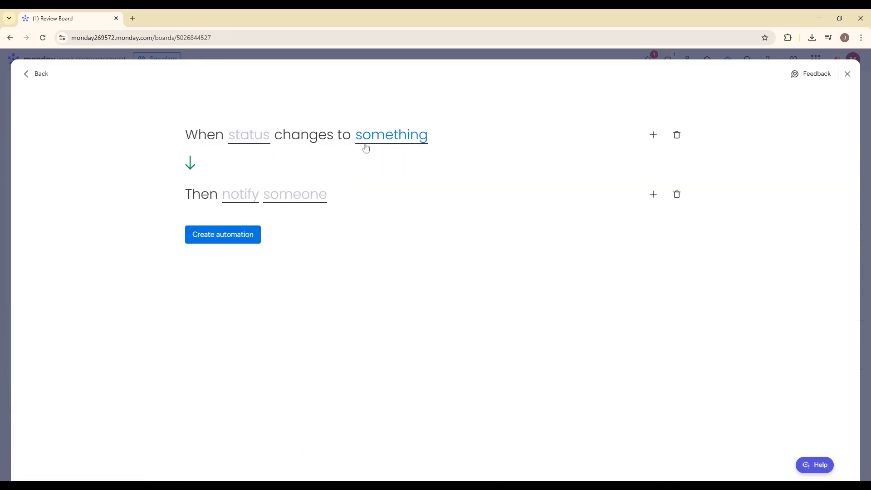
{"action": "left_click", "coordinate": [240, 194]}
{"action": "left_click", "coordinate": [241, 194]}
{"action": "left_click", "coordinate": [39, 75]}
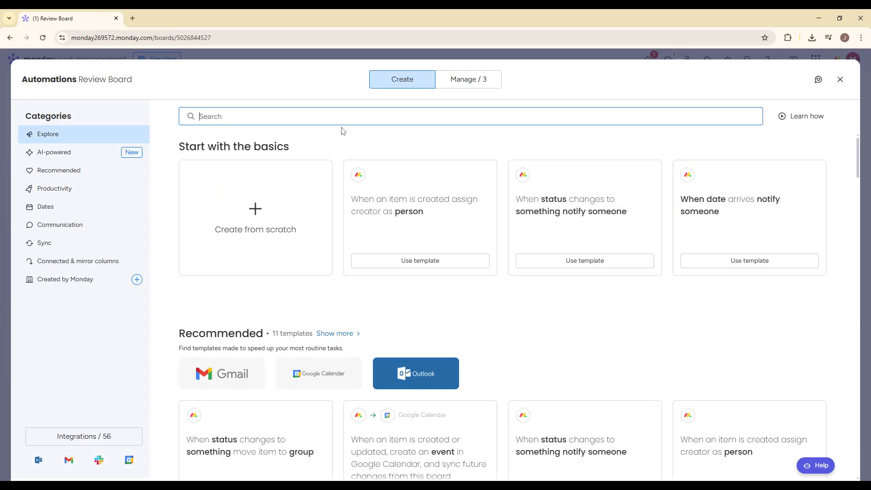
Step: Turn off the existing automation that sends a notification when Status changes to Rejected
{"action": "left_click", "coordinate": [482, 91]}
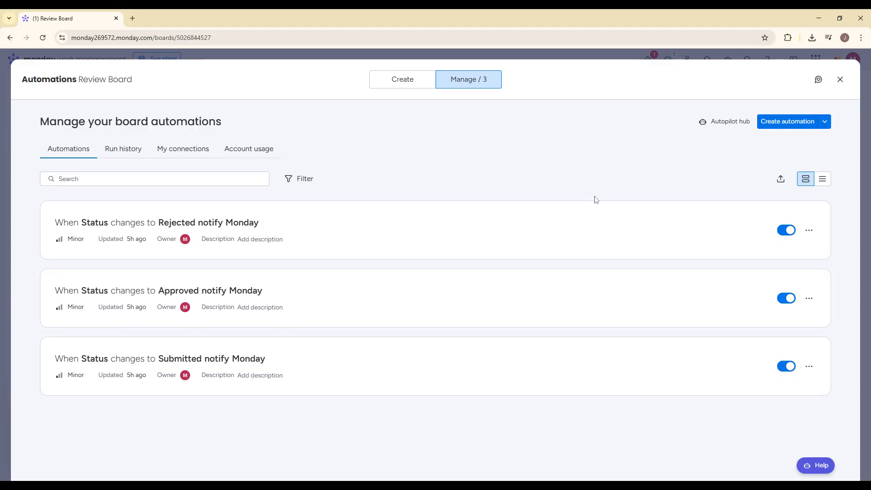
{"action": "left_click", "coordinate": [784, 229]}
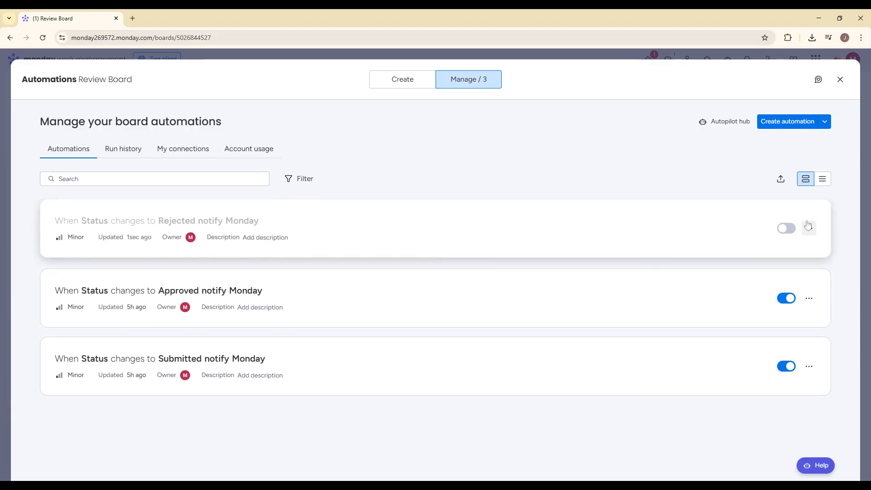
{"action": "left_click", "coordinate": [785, 229]}
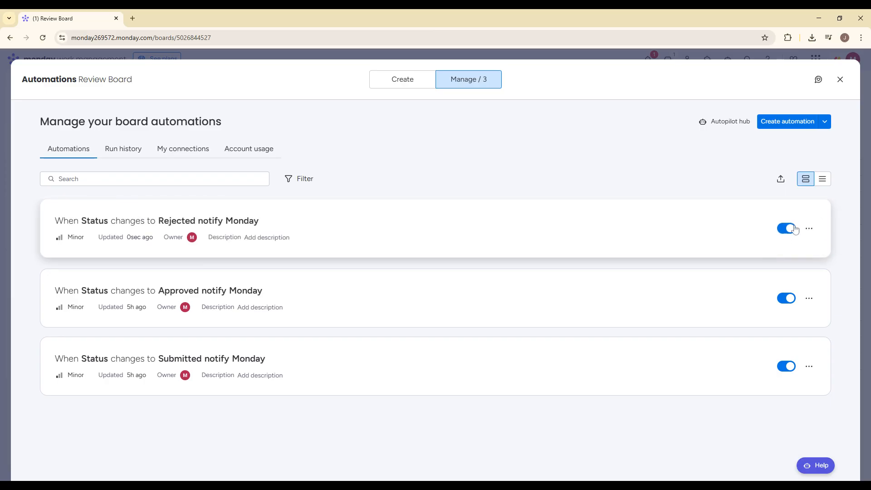
{"action": "left_click", "coordinate": [786, 231]}
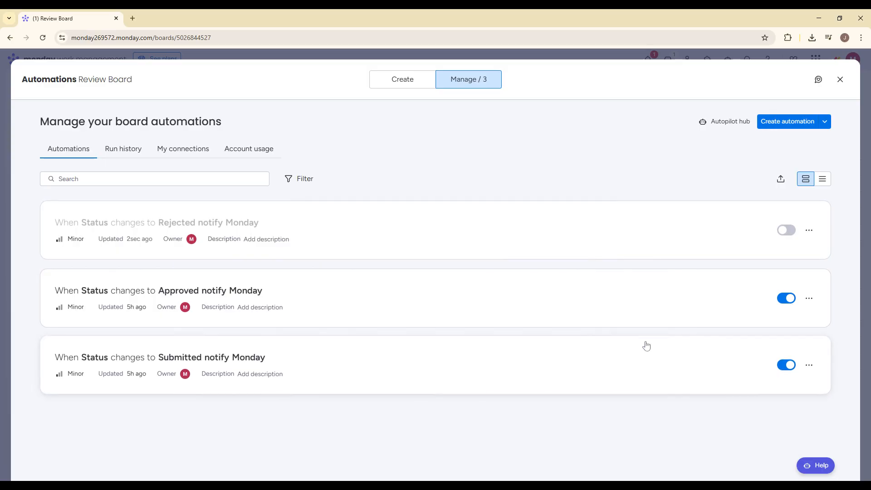
Step: Open the Approved notification automation for editing, review its status column, trigger value, message and recipient options, and close it without updating
{"action": "left_click", "coordinate": [809, 297]}
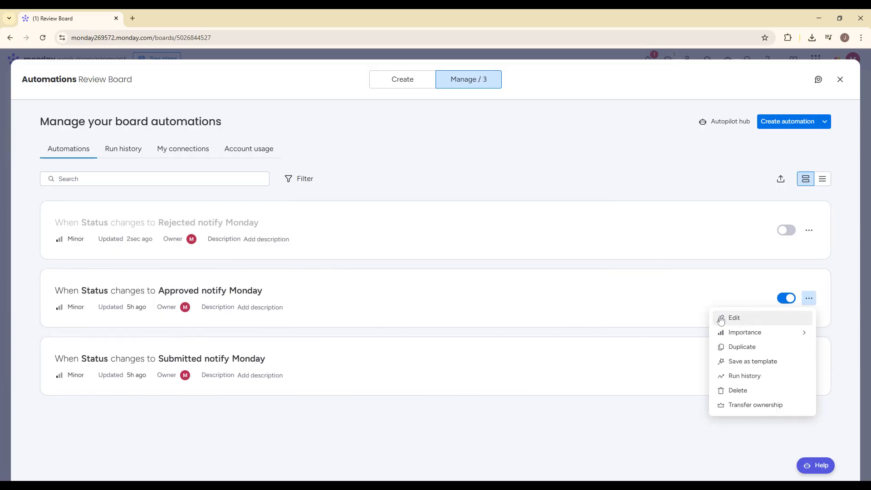
{"action": "left_click", "coordinate": [770, 321]}
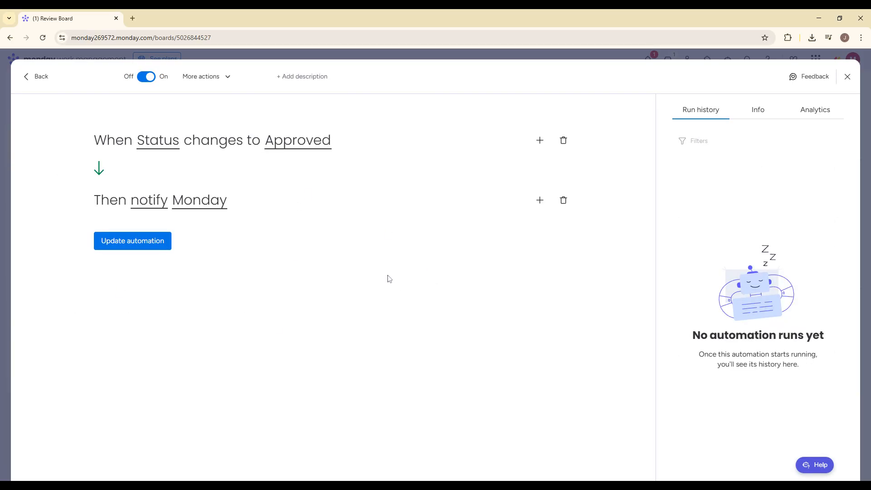
{"action": "left_click", "coordinate": [142, 201]}
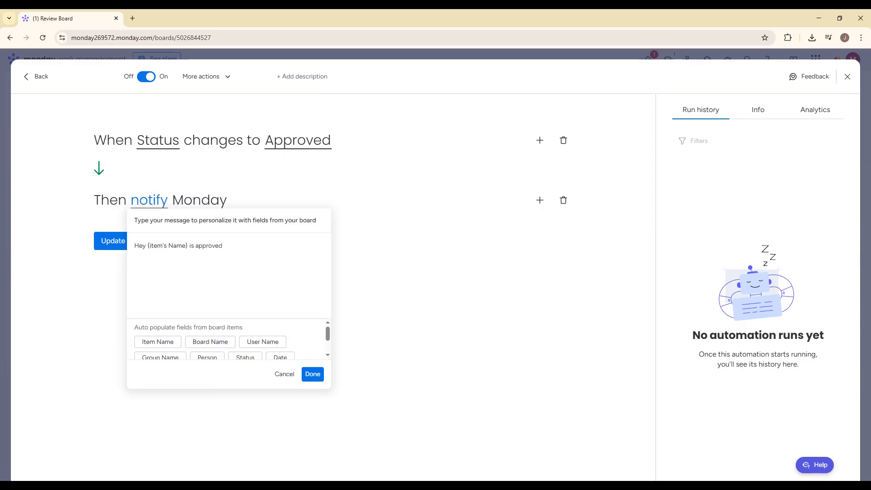
{"action": "left_click_drag", "start_coordinate": [219, 246], "coordinate": [120, 245]}
{"action": "left_click", "coordinate": [157, 139]}
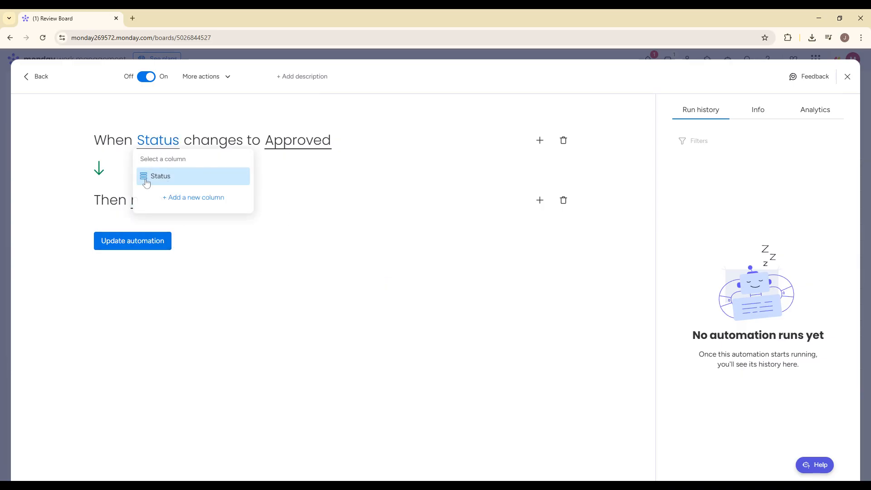
{"action": "left_click", "coordinate": [296, 148]}
{"action": "left_click", "coordinate": [295, 151]}
{"action": "left_click", "coordinate": [134, 202]}
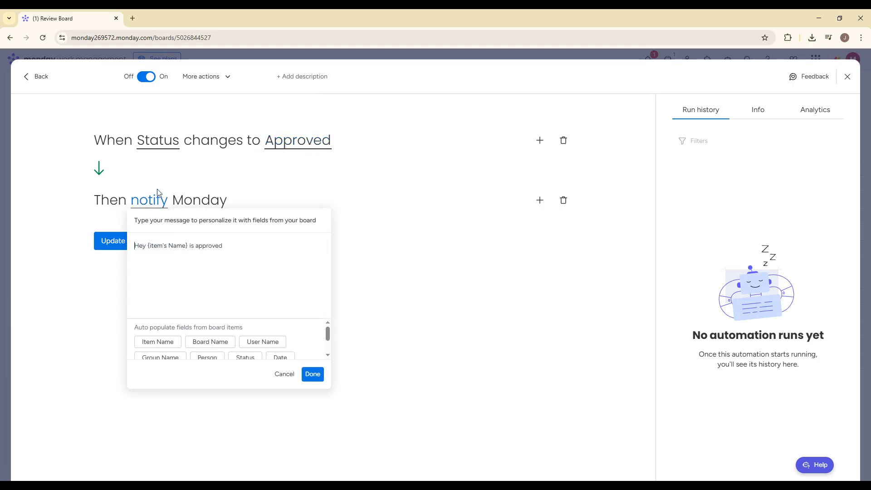
{"action": "left_click", "coordinate": [212, 202]}
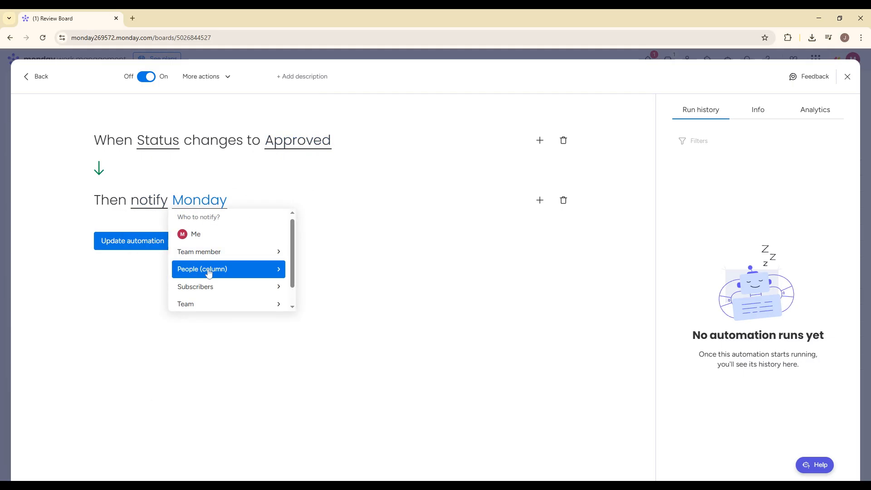
{"action": "left_click", "coordinate": [387, 233]}
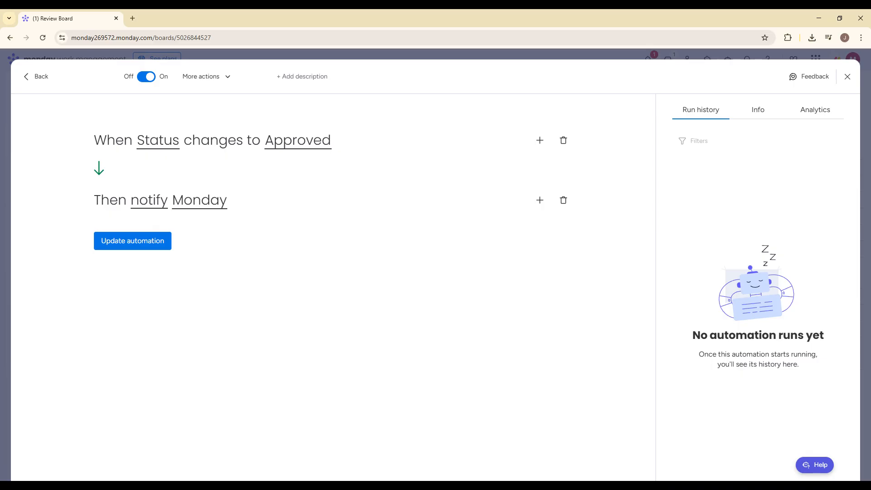
{"action": "left_click", "coordinate": [847, 76]}
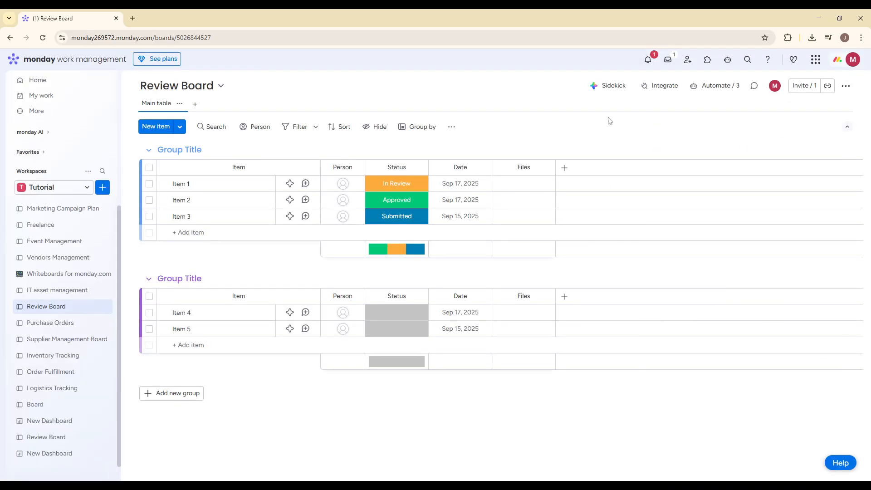
Step: Permanently delete the Review Board automation triggered by Status changing to Rejected, and return to the board
{"action": "left_click", "coordinate": [731, 93]}
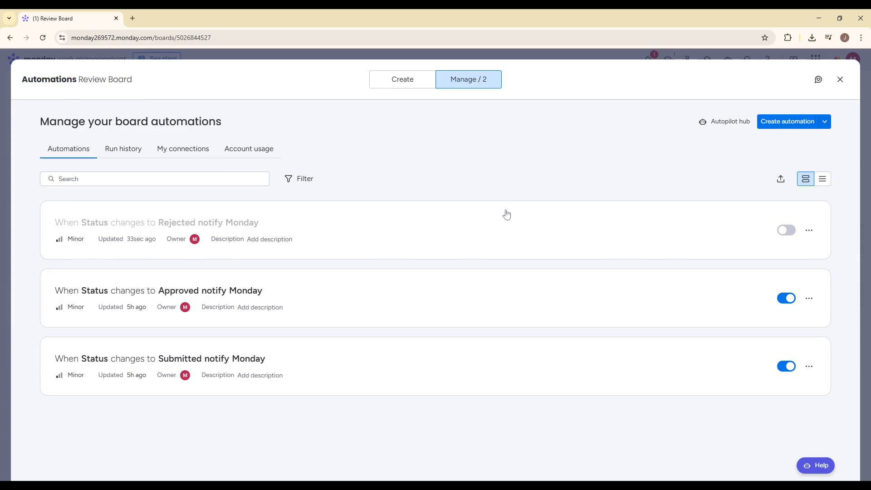
{"action": "left_click", "coordinate": [810, 230]}
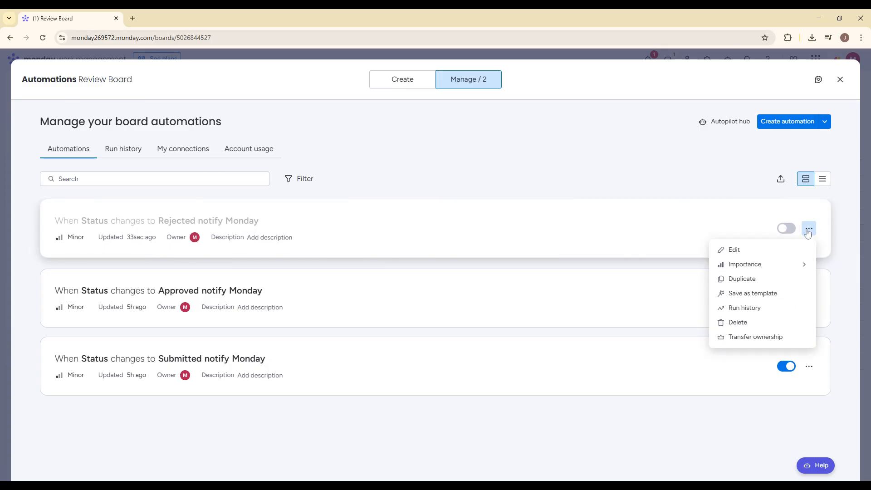
{"action": "left_click", "coordinate": [757, 323]}
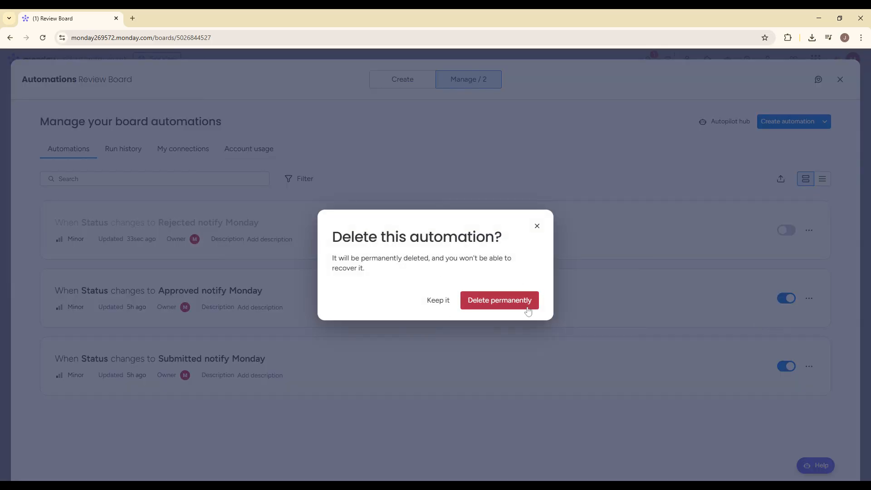
{"action": "left_click", "coordinate": [501, 301]}
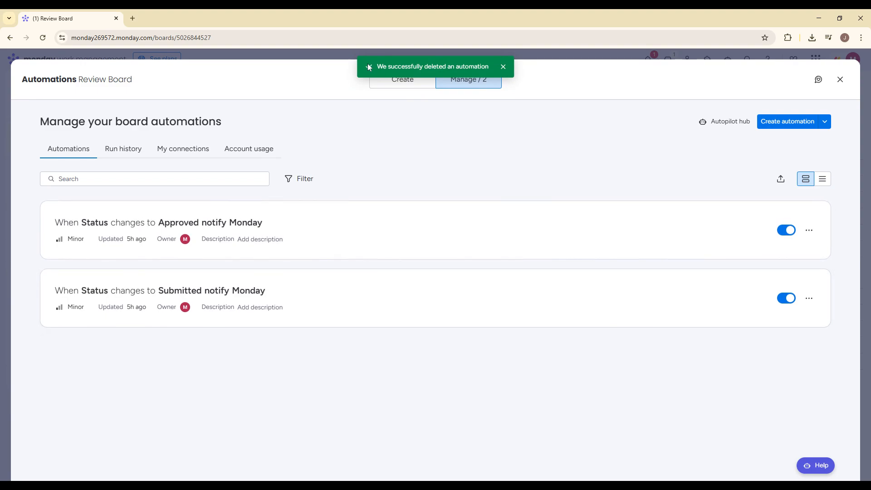
{"action": "left_click_drag", "start_coordinate": [369, 67], "coordinate": [499, 72]}
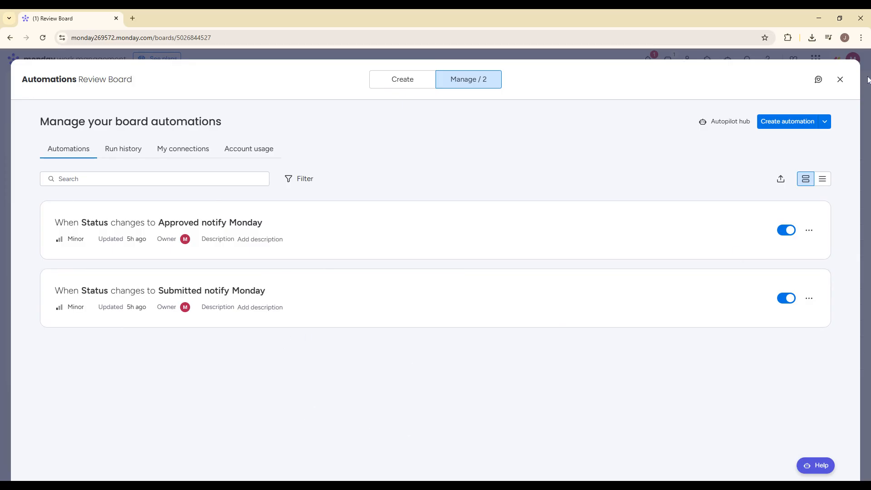
{"action": "left_click", "coordinate": [841, 79]}
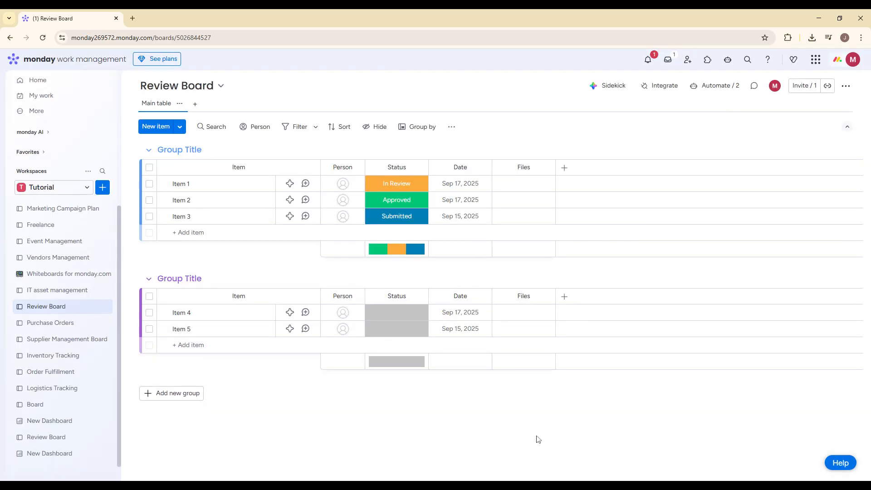